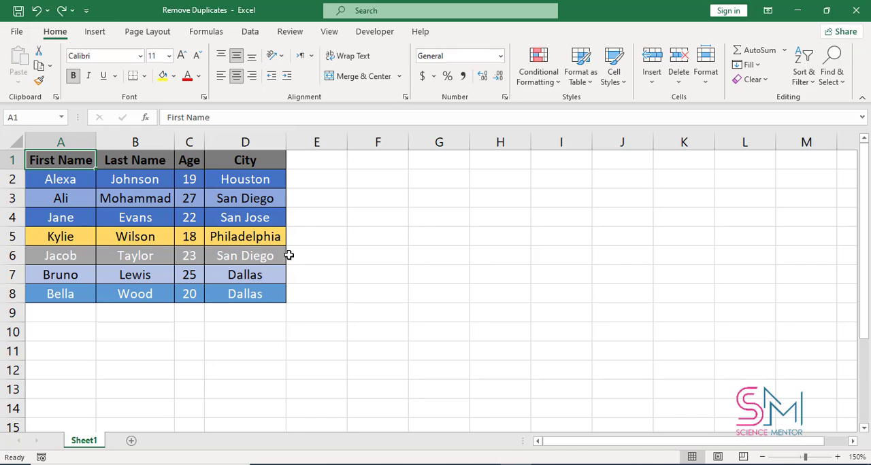
Step: Highlight duplicate values in the City column using Light Red Fill with Dark Red Text
left_click(259, 138)
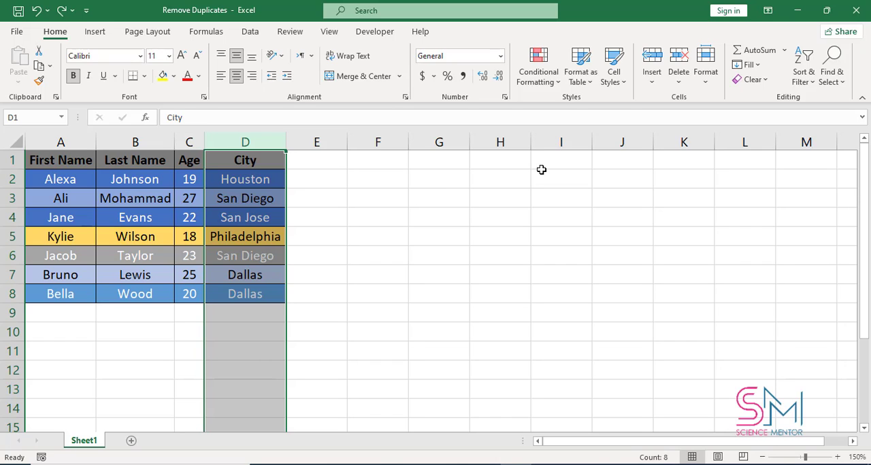
left_click(550, 87)
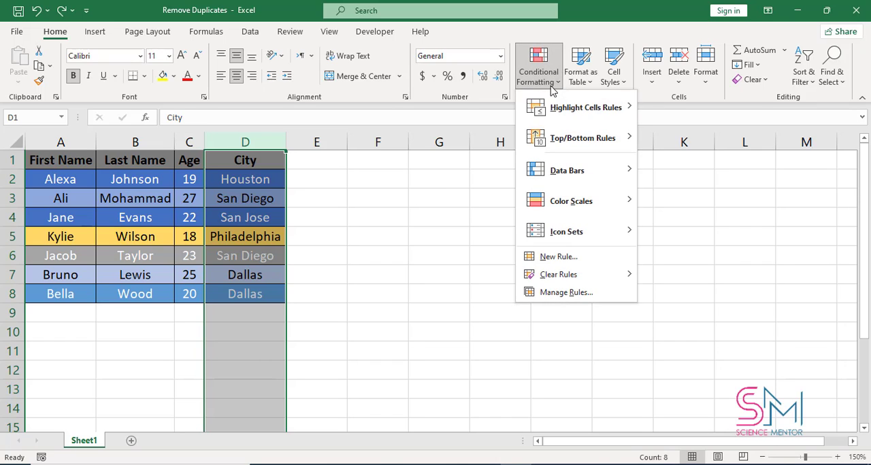
mouse_move(575, 117)
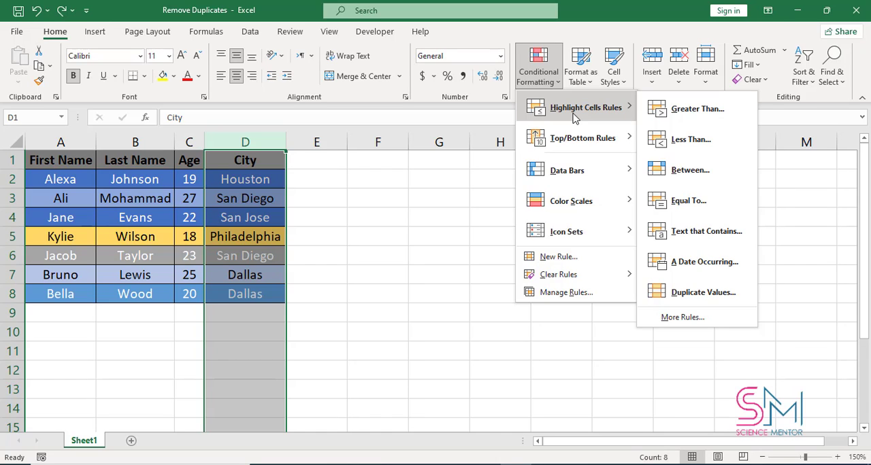
left_click(697, 292)
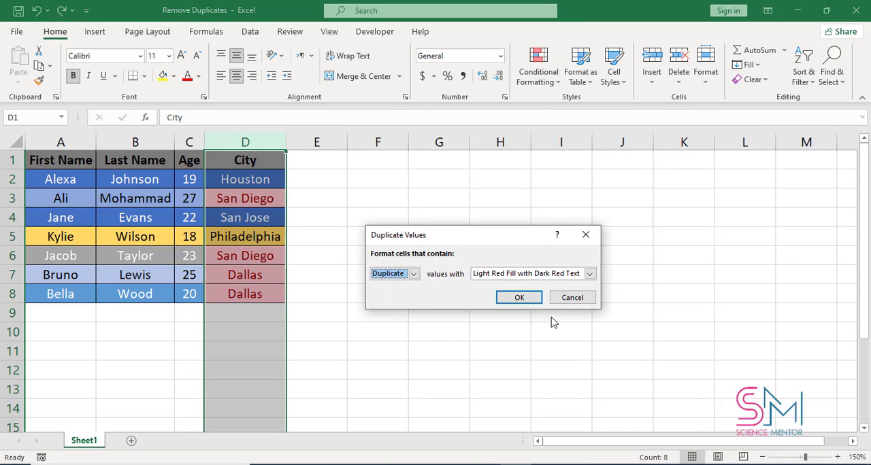
left_click(535, 299)
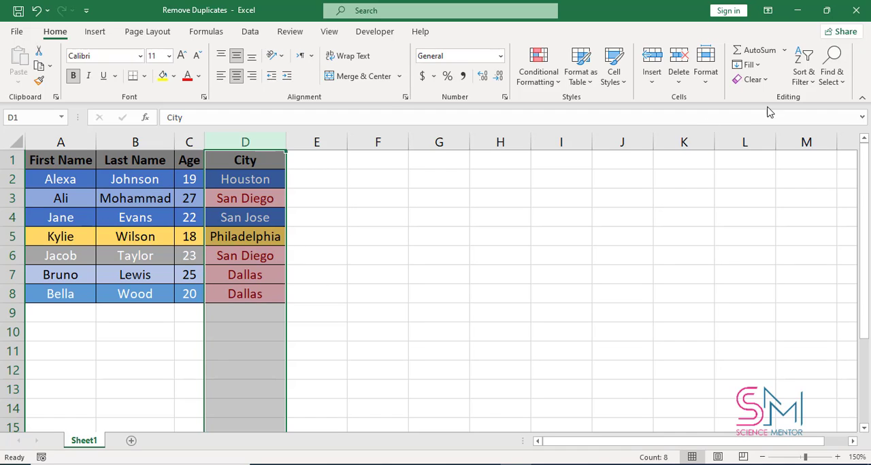
Step: Add a filter to the City column and show only the Dallas and San Diego rows
left_click(807, 89)
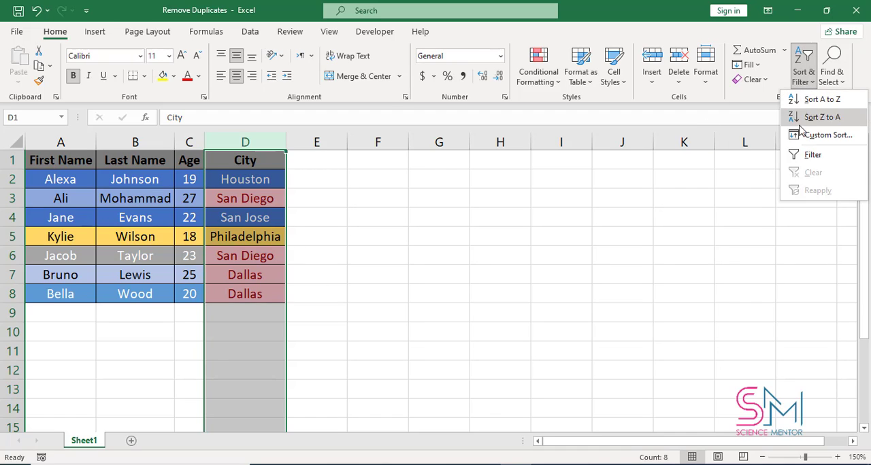
left_click(808, 156)
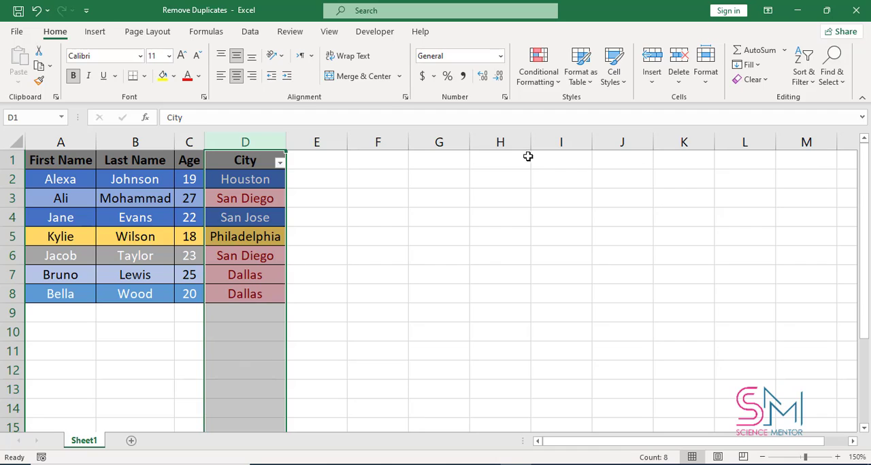
left_click(279, 163)
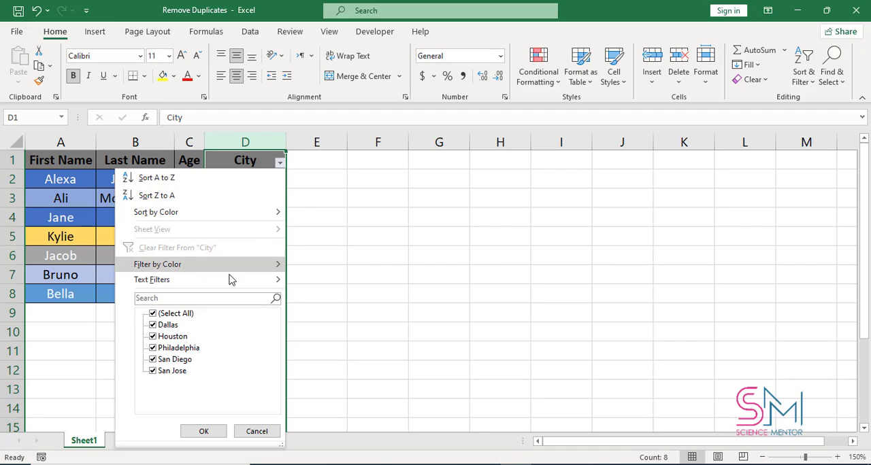
left_click(167, 314)
left_click(168, 325)
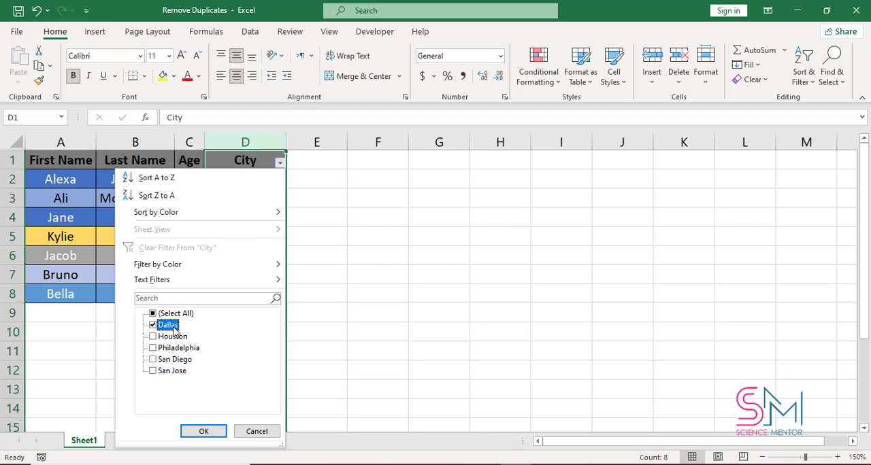
left_click(172, 372)
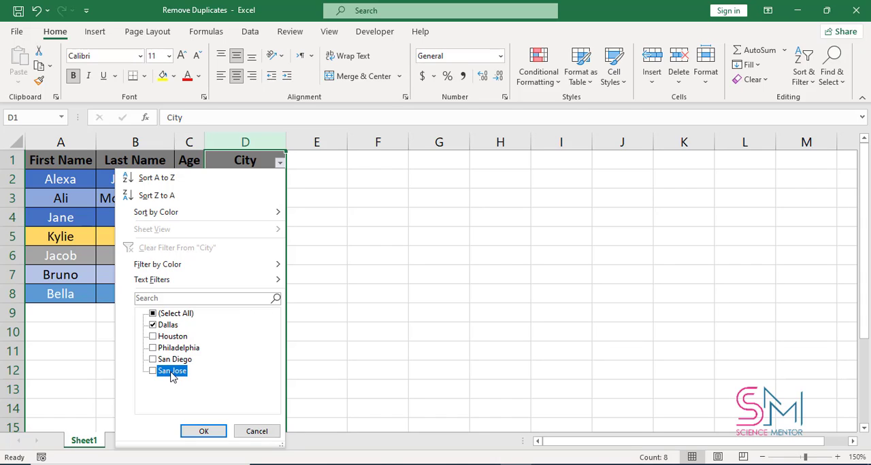
left_click(171, 361)
left_click(198, 431)
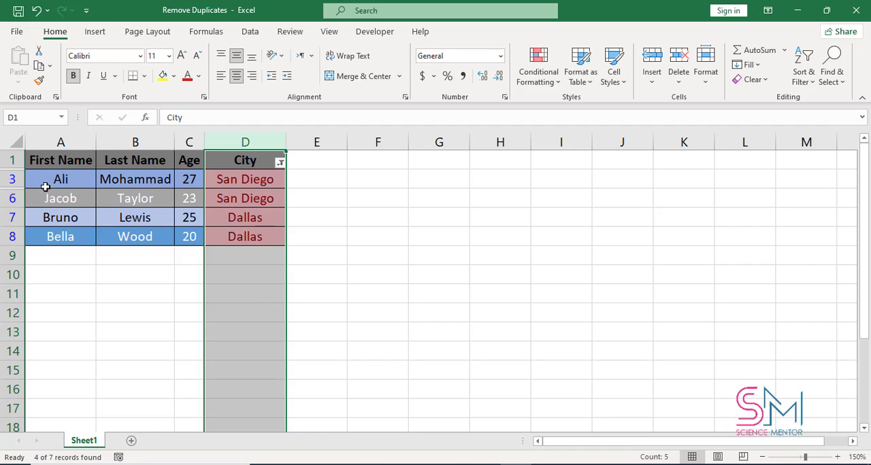
Step: Delete the entire rows of the second San Diego entry and the second Dallas entry
left_click(8, 198)
right_click(10, 198)
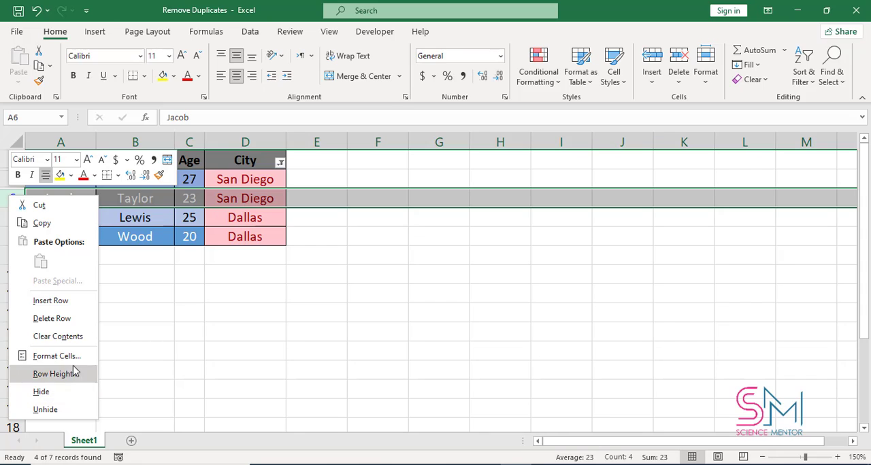
left_click(68, 319)
left_click(13, 216)
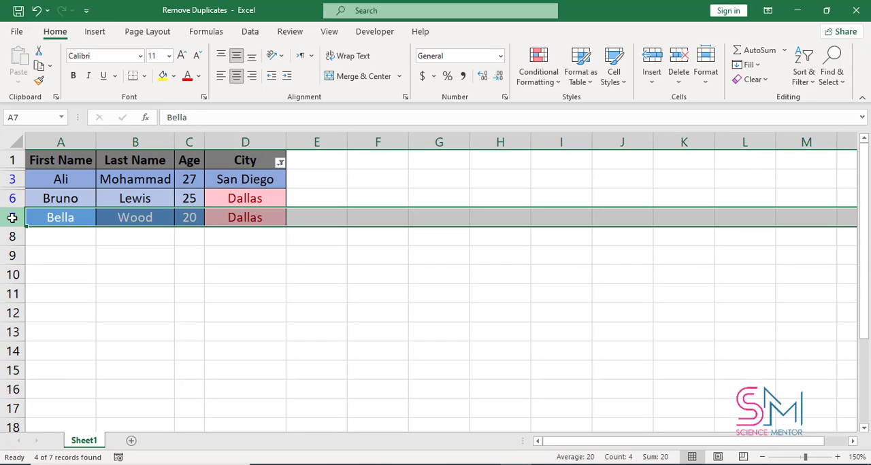
right_click(13, 217)
left_click(68, 358)
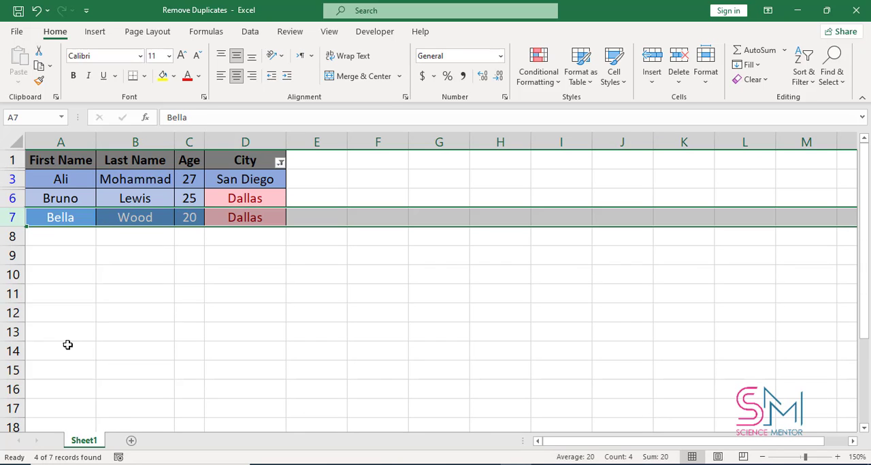
left_click(230, 287)
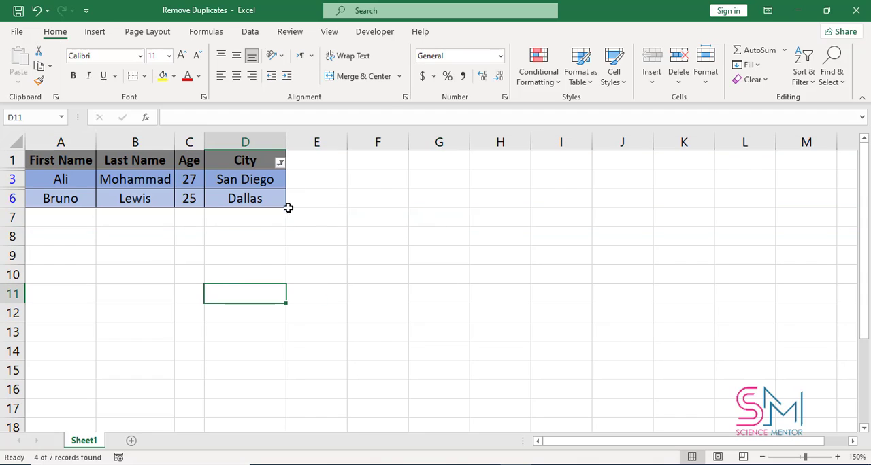
Step: Show all cities again in the City filter and turn filtering off for the table
left_click(280, 164)
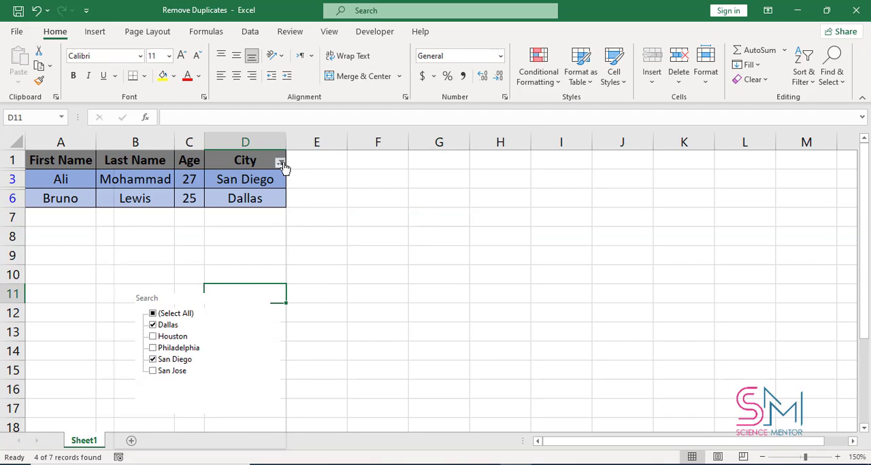
left_click(168, 315)
left_click(204, 431)
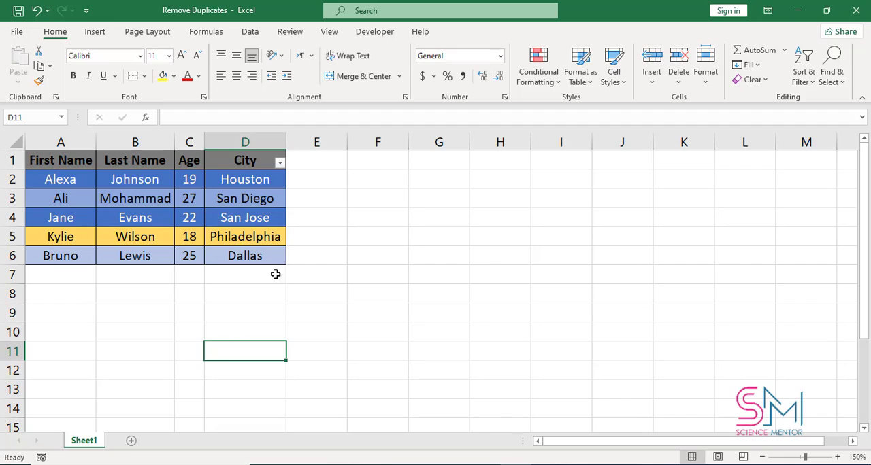
left_click(46, 162)
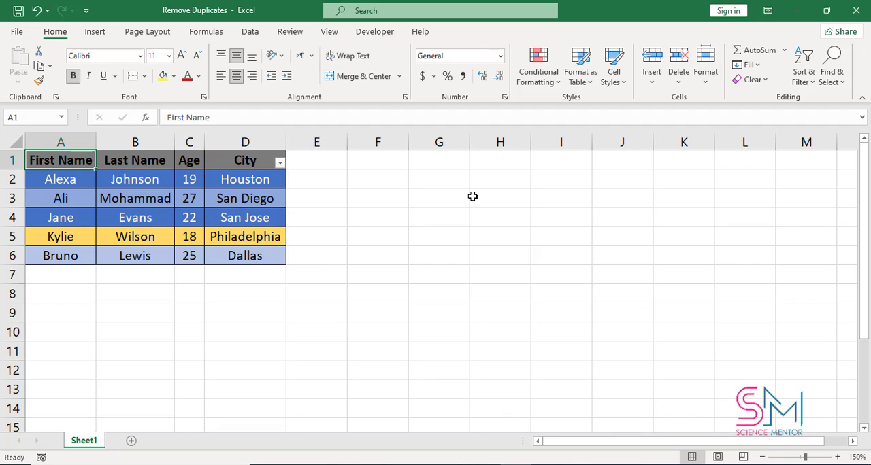
left_click(803, 71)
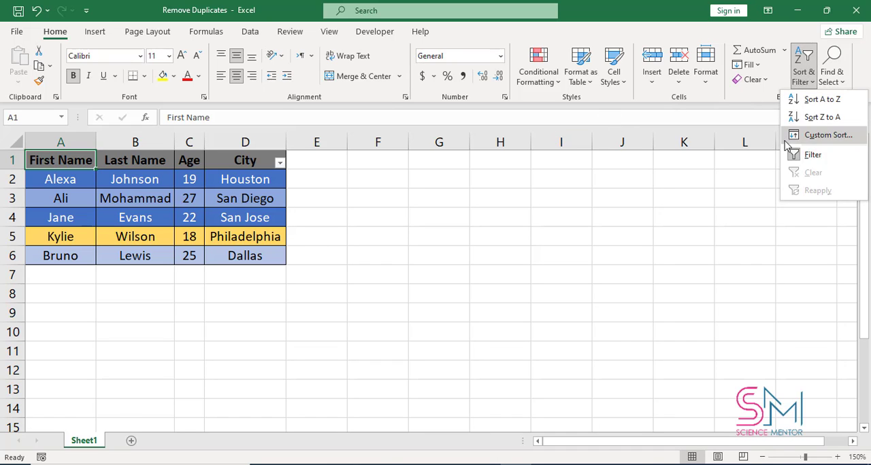
left_click(794, 156)
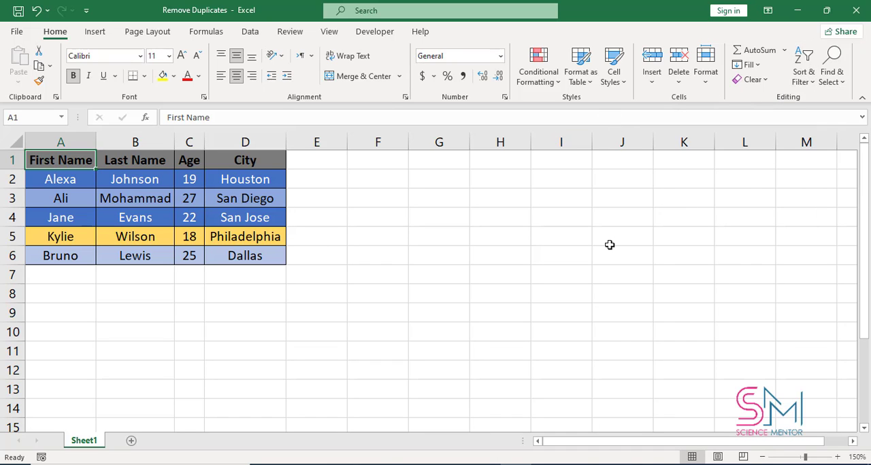
Step: Undo the filtering, the row deletions and the duplicate highlighting to restore the original table
key("ctrl+z")
key("ctrl+z")
key("ctrl+z")
key("ctrl+z")
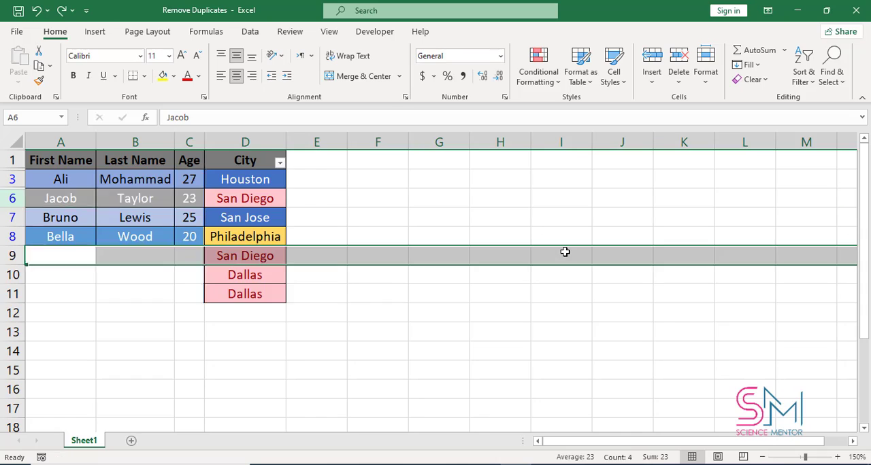
key("ctrl+z")
key("ctrl+z")
key("ctrl+z")
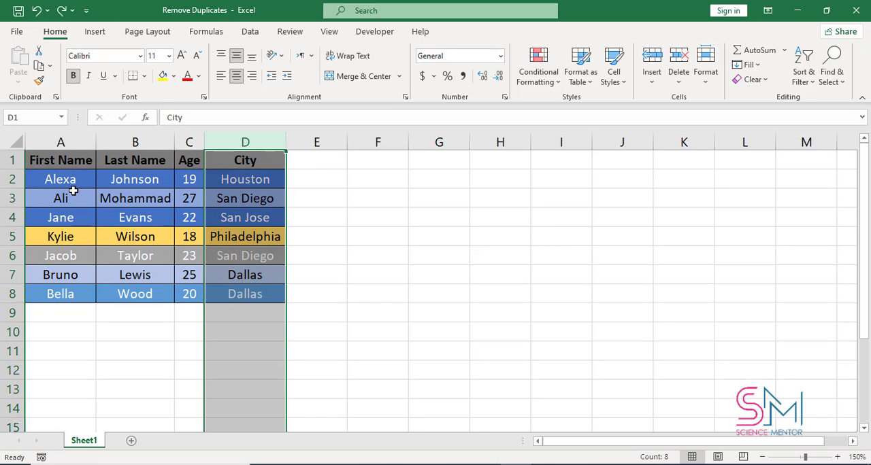
Step: Start Remove Duplicates on the City column with the selection expanded to the adjacent data
left_click(51, 168)
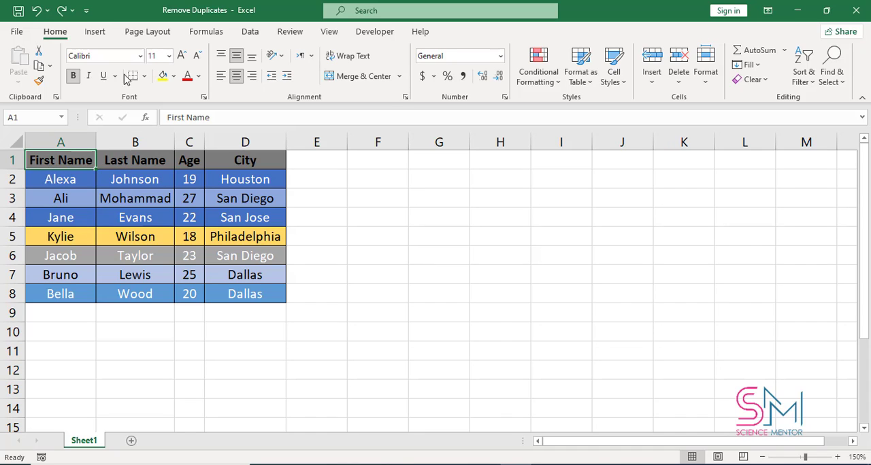
left_click(253, 32)
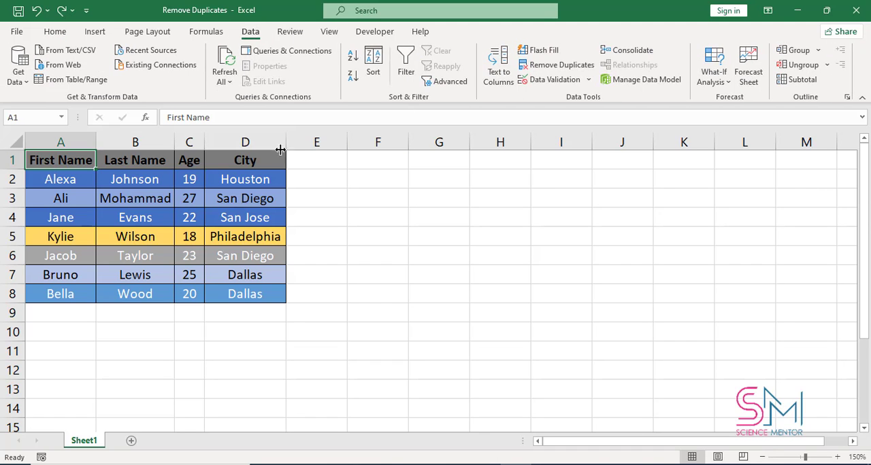
left_click(262, 138)
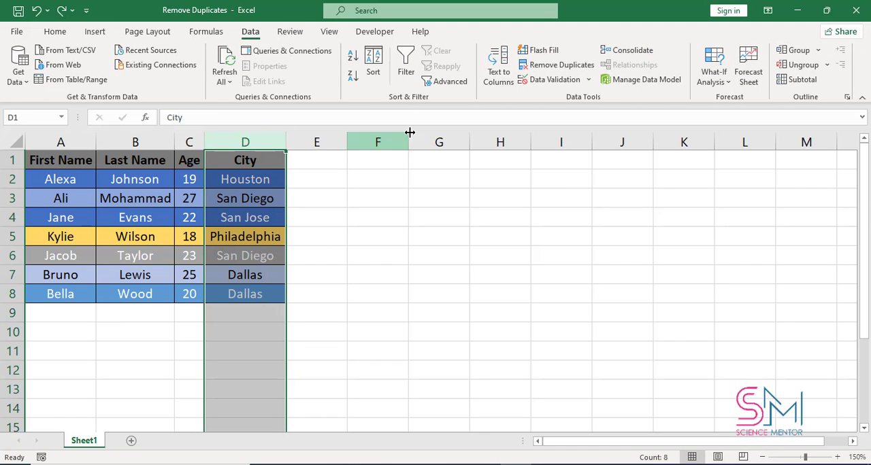
left_click(561, 67)
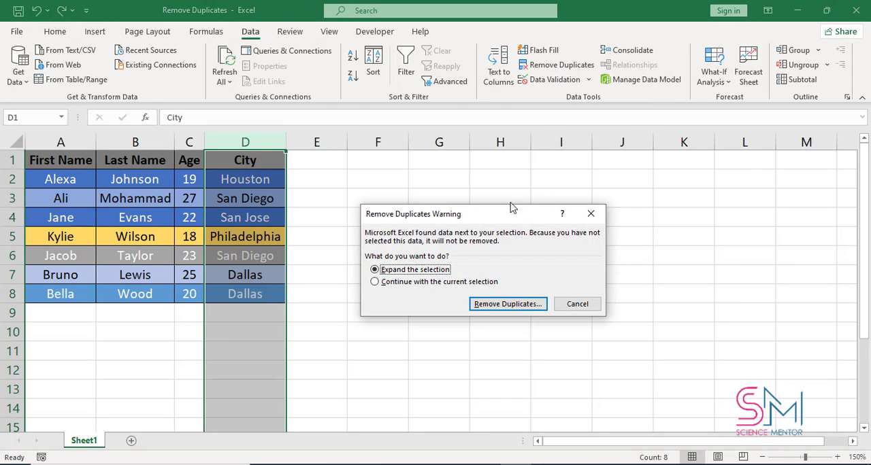
left_click_drag(510, 212, 536, 213)
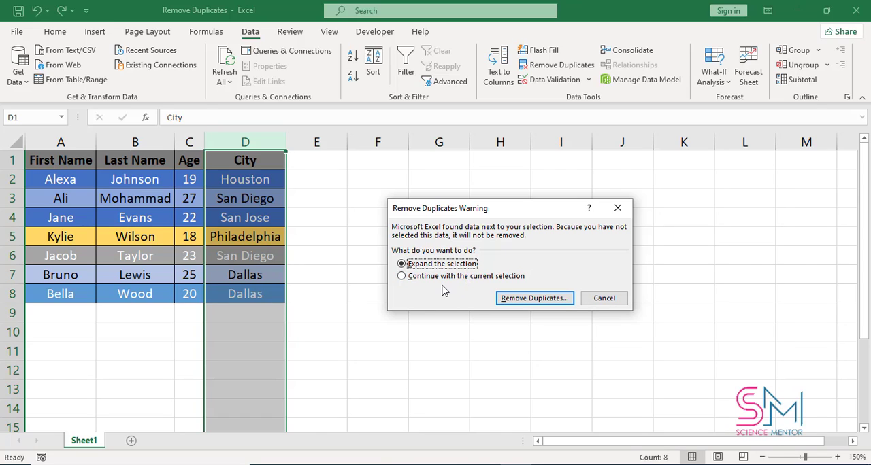
left_click(517, 299)
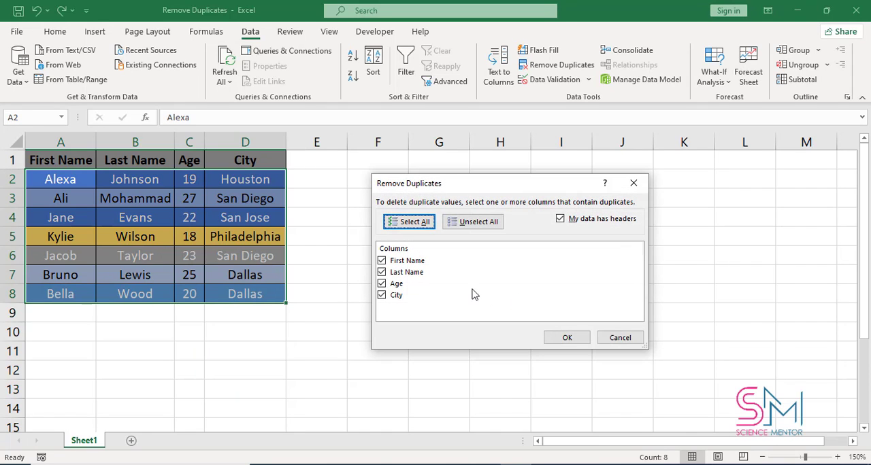
Step: Remove duplicate rows by checking only the City column, with the data treated as having headers
left_click(402, 263)
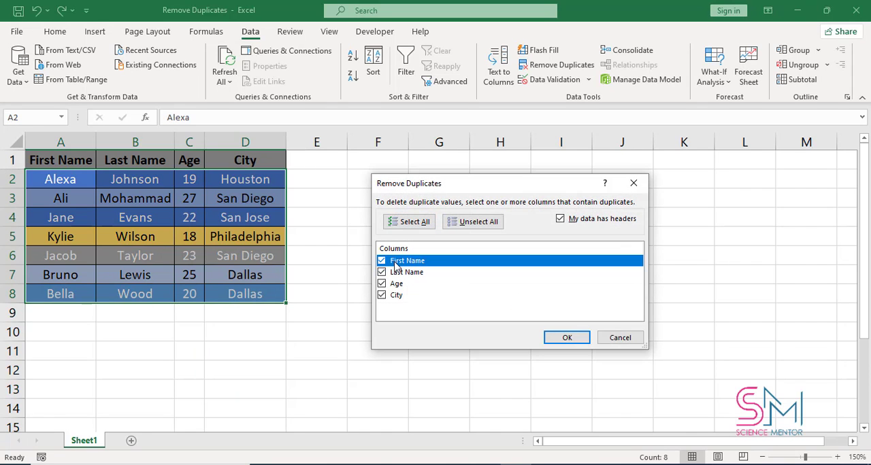
left_click(381, 261)
left_click(381, 272)
left_click(381, 283)
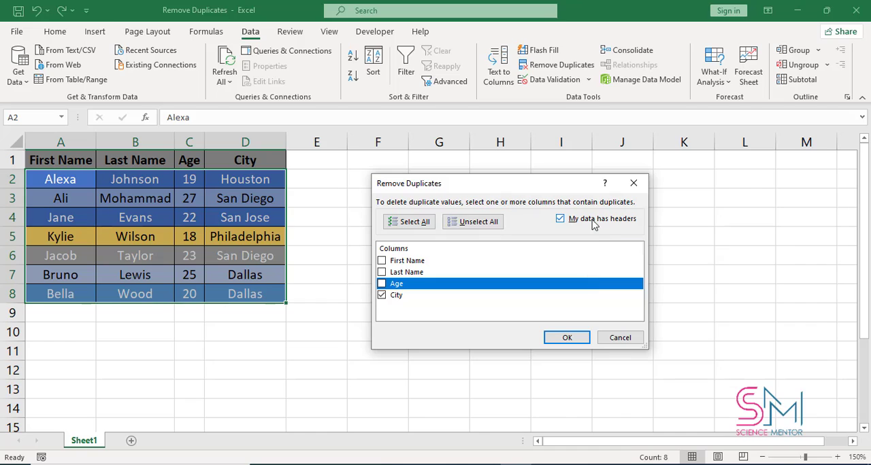
left_click(562, 219)
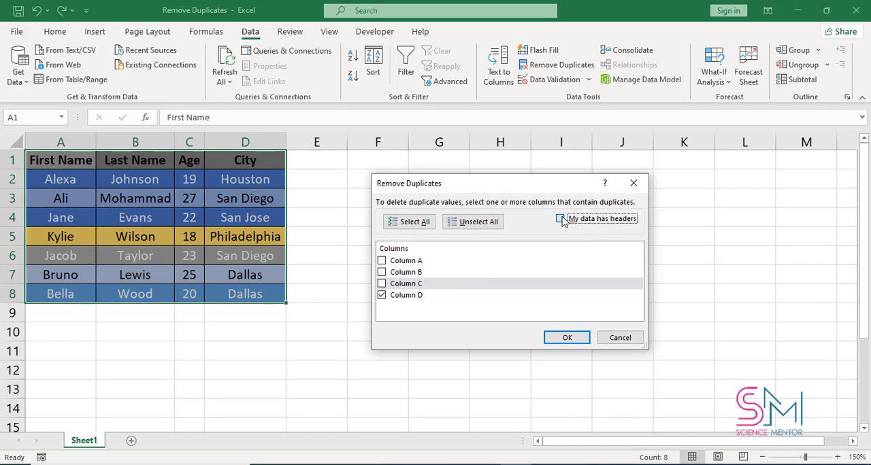
left_click(561, 219)
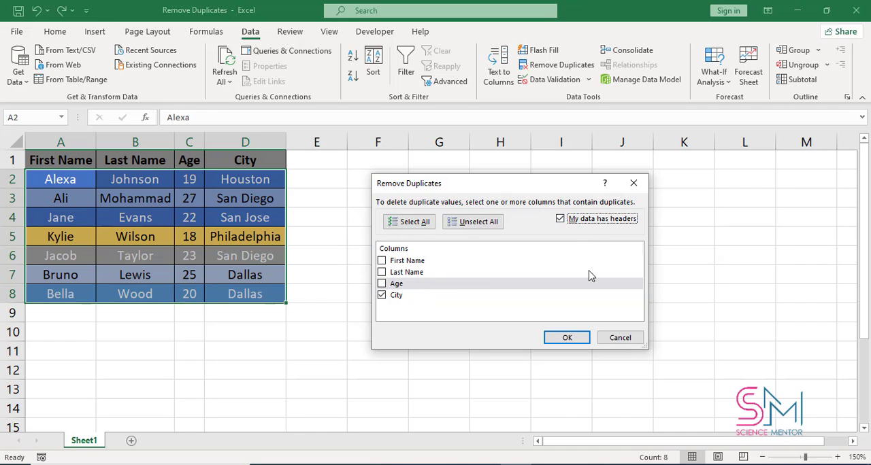
left_click(567, 338)
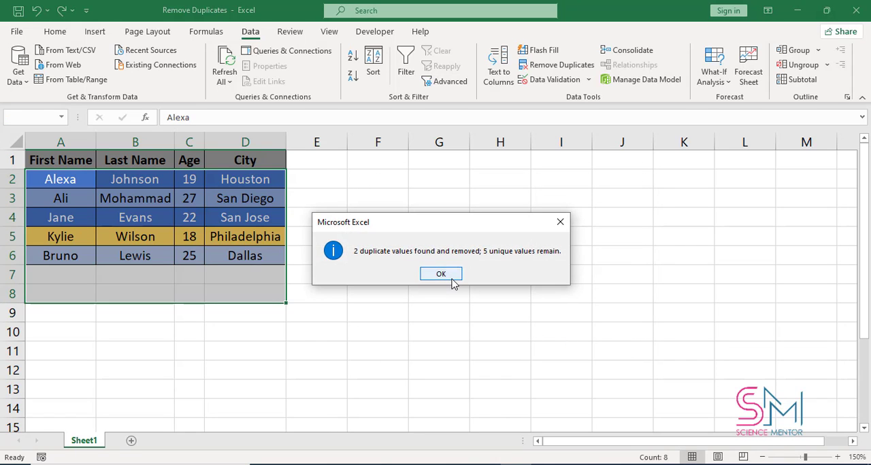
left_click(452, 279)
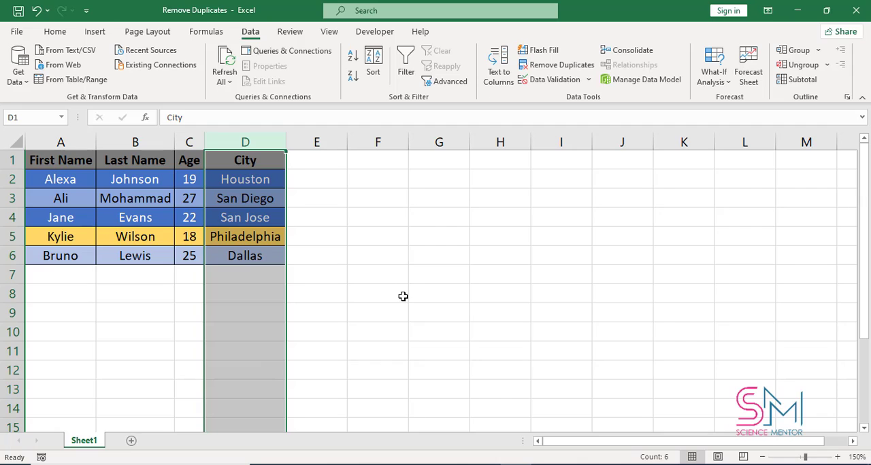
Step: Undo the last duplicate removal and remove duplicates from the City column alone, continuing with the current selection
key("ctrl+z")
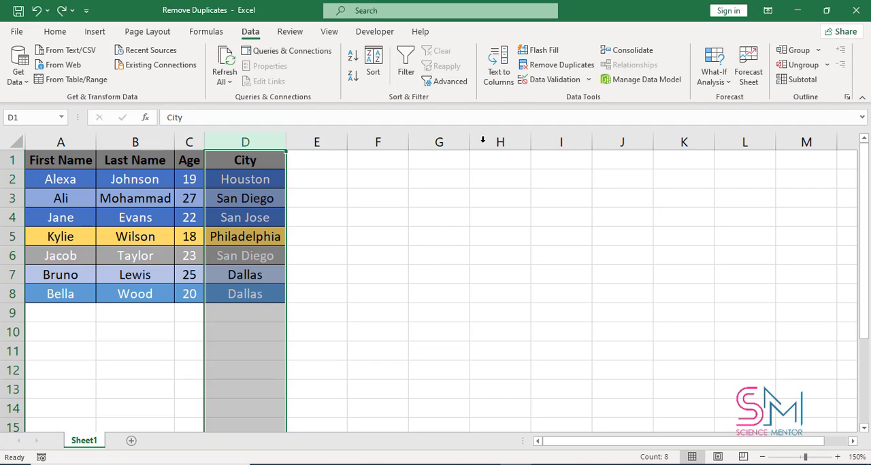
left_click(544, 66)
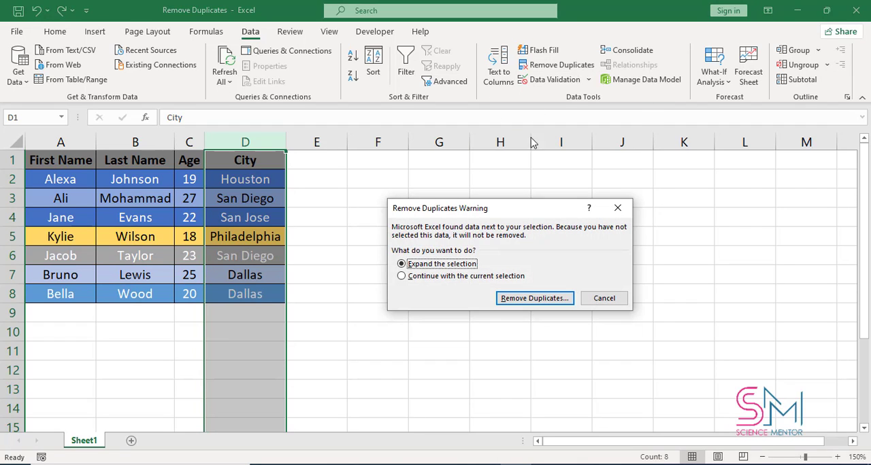
left_click(442, 278)
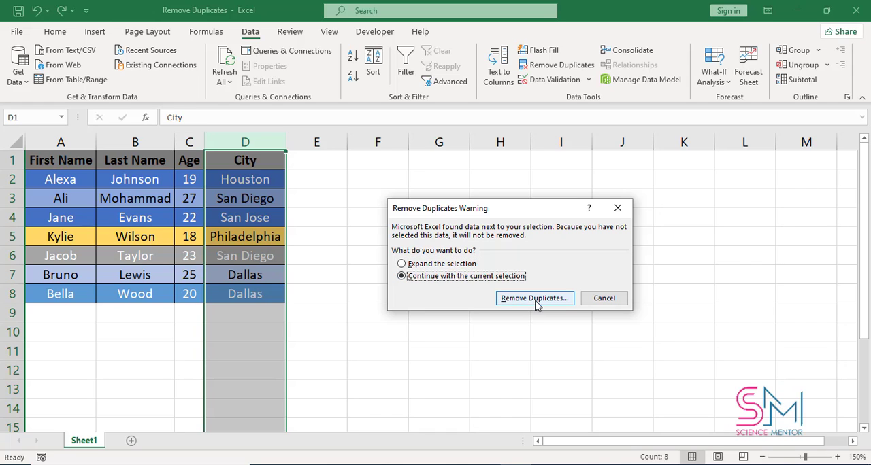
left_click(535, 299)
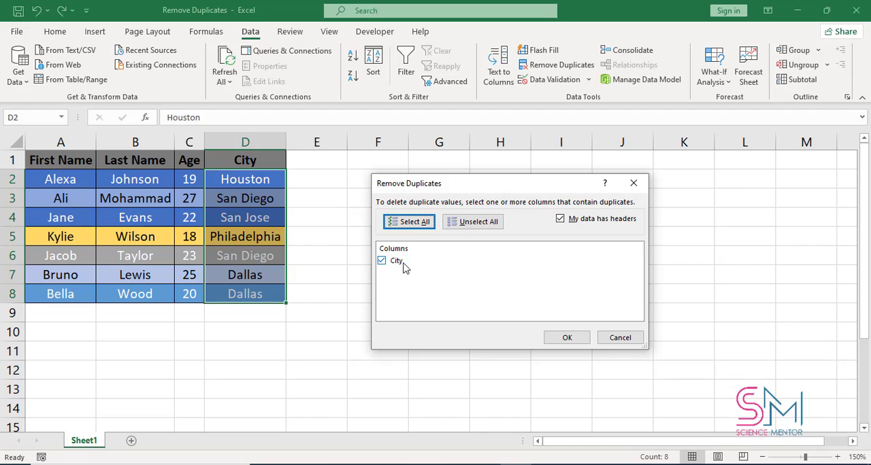
left_click(566, 338)
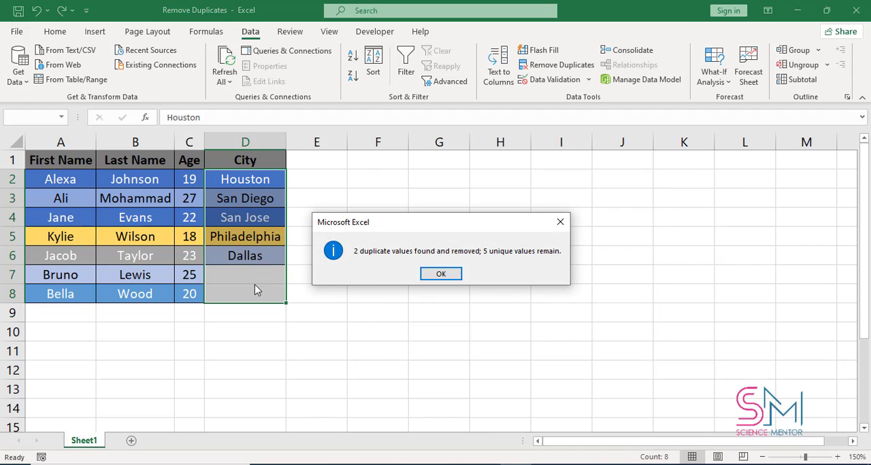
left_click(460, 275)
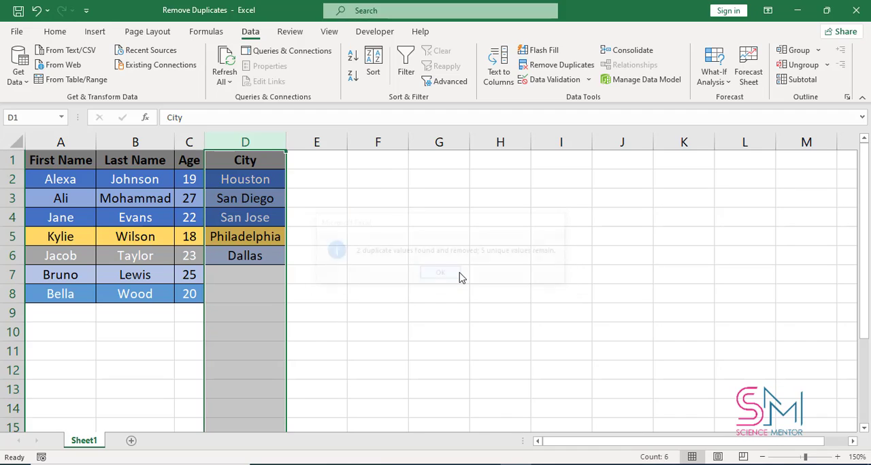